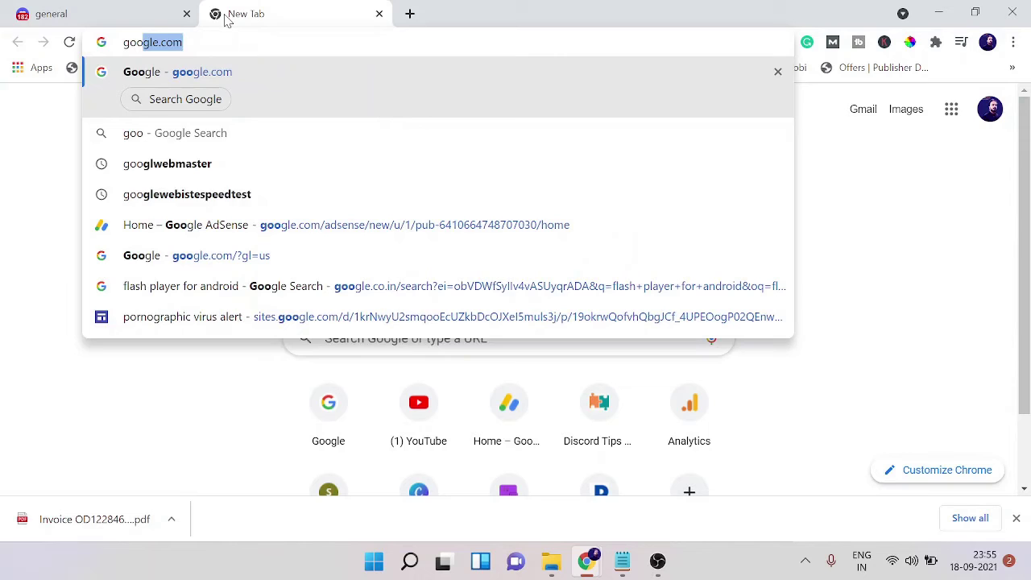
- Find the Bloxlink bot's Top.gg page through a Google search for "bloxlink" and open its Discord invite
{"action": "key", "text": "Return"}
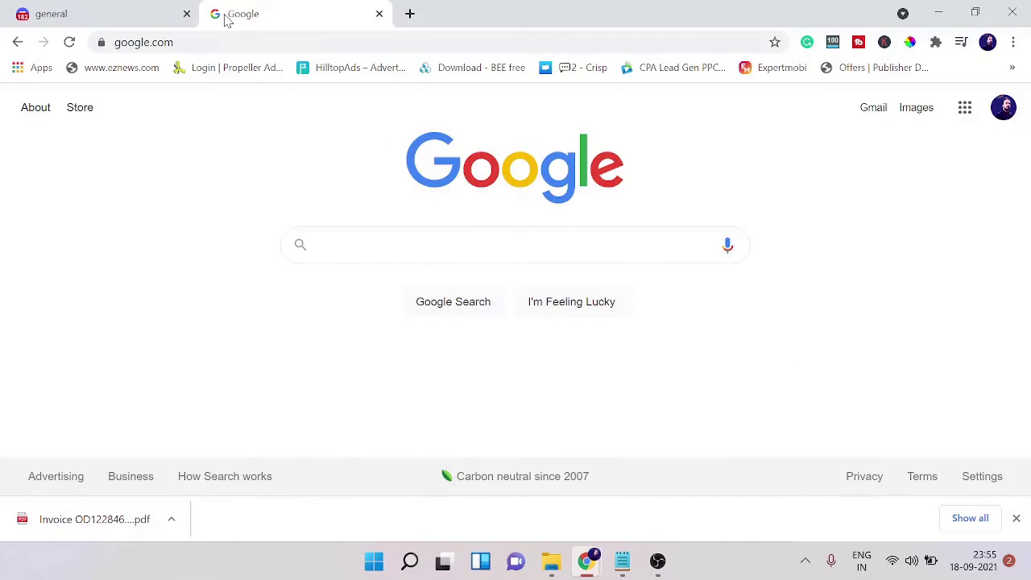
{"action": "type", "text": "bloxlink"}
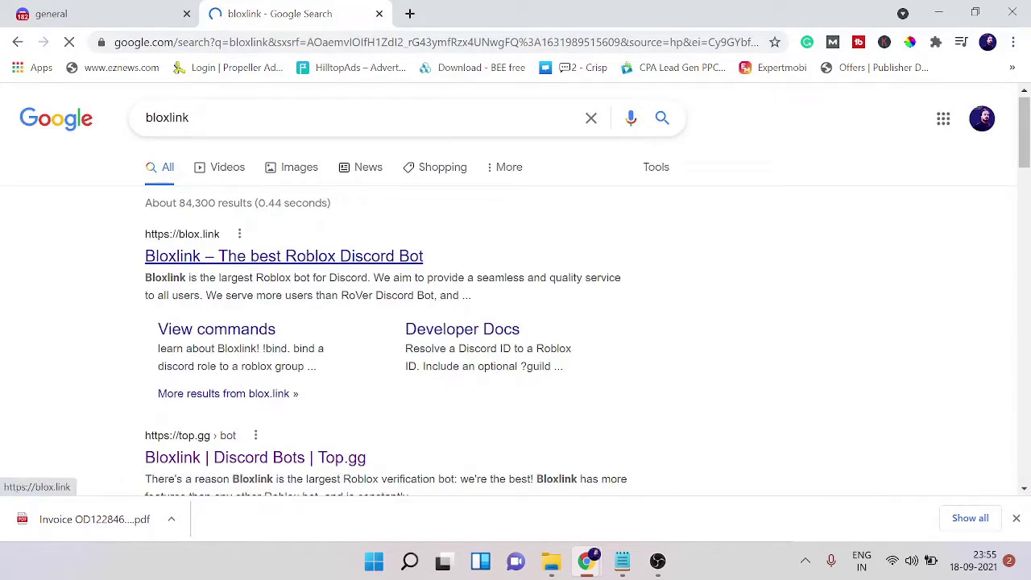
{"action": "scroll", "coordinate": [157, 322], "scroll_direction": "down", "scroll_amount": 2}
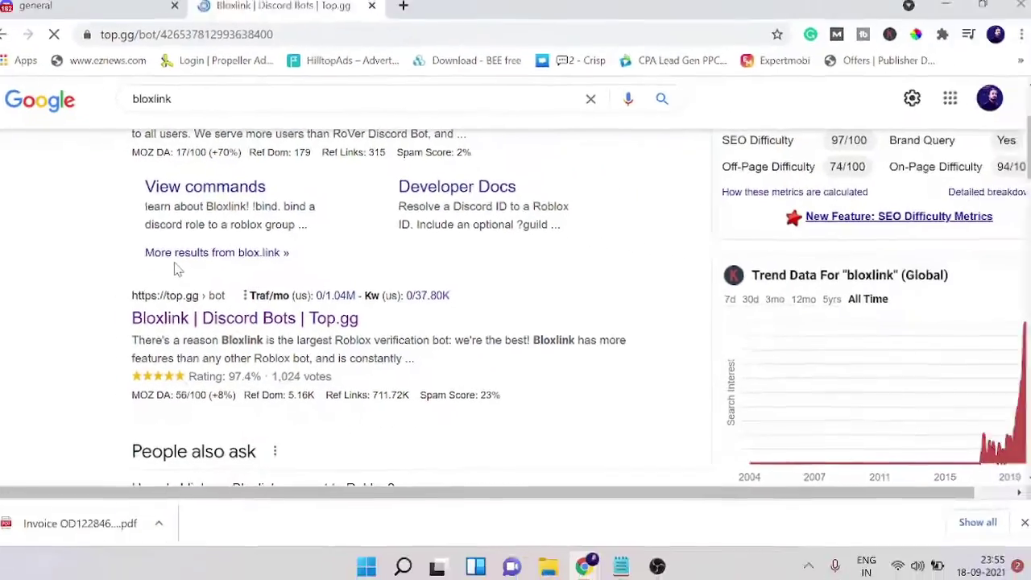
{"action": "left_click", "coordinate": [253, 404]}
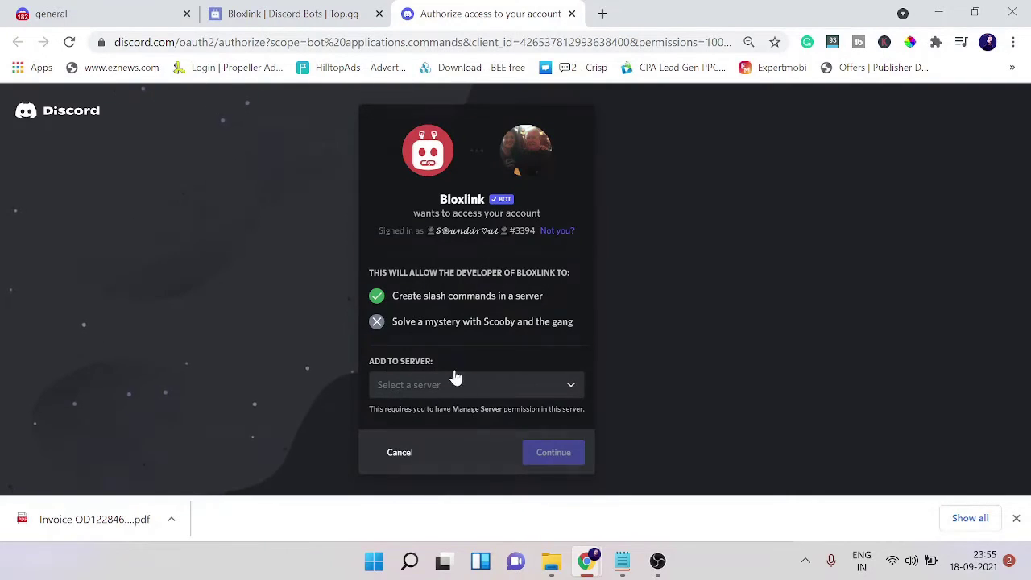
- Authorize Bloxlink on TEST SERVER with all requested permissions and complete the human verification
{"action": "left_click", "coordinate": [573, 388]}
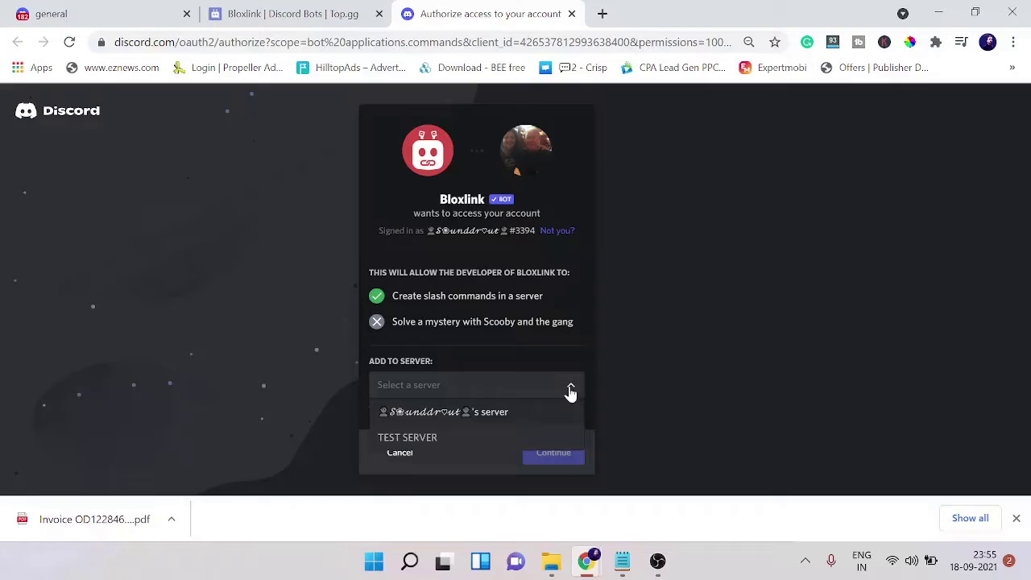
{"action": "left_click", "coordinate": [428, 439]}
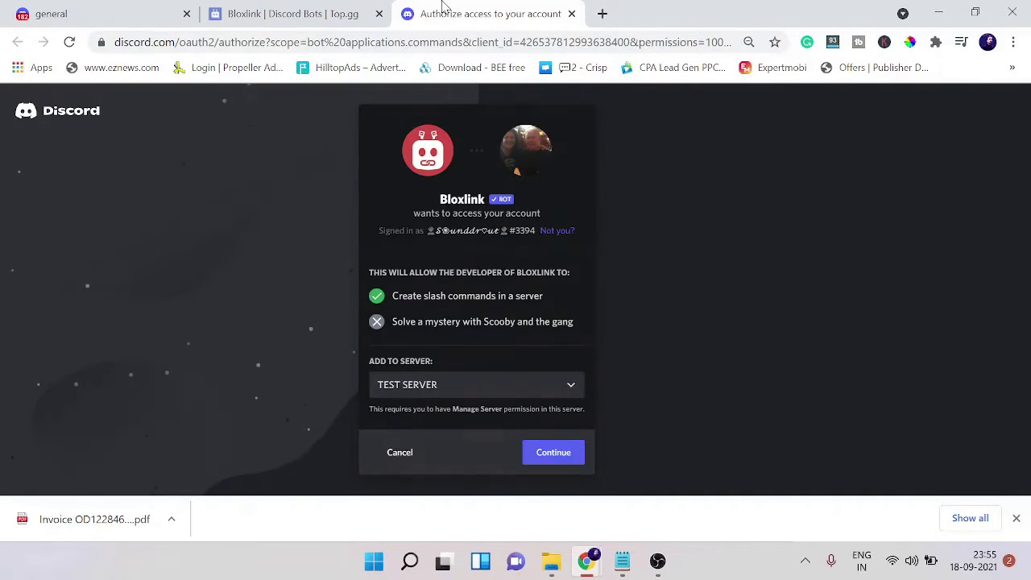
{"action": "left_click", "coordinate": [554, 453]}
{"action": "scroll", "coordinate": [495, 382], "scroll_direction": "down", "scroll_amount": 3}
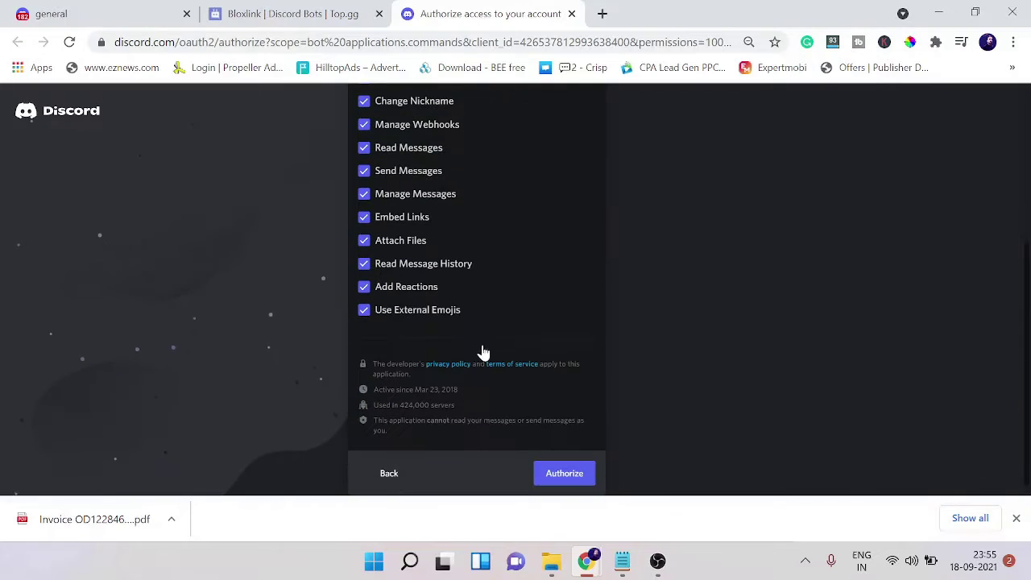
{"action": "left_click", "coordinate": [563, 477]}
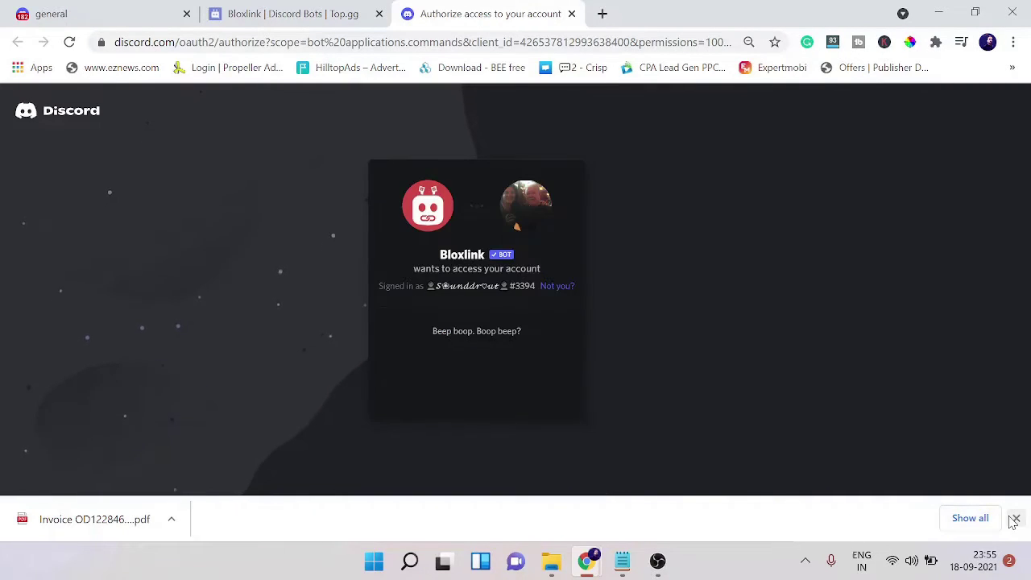
{"action": "left_click", "coordinate": [1016, 518]}
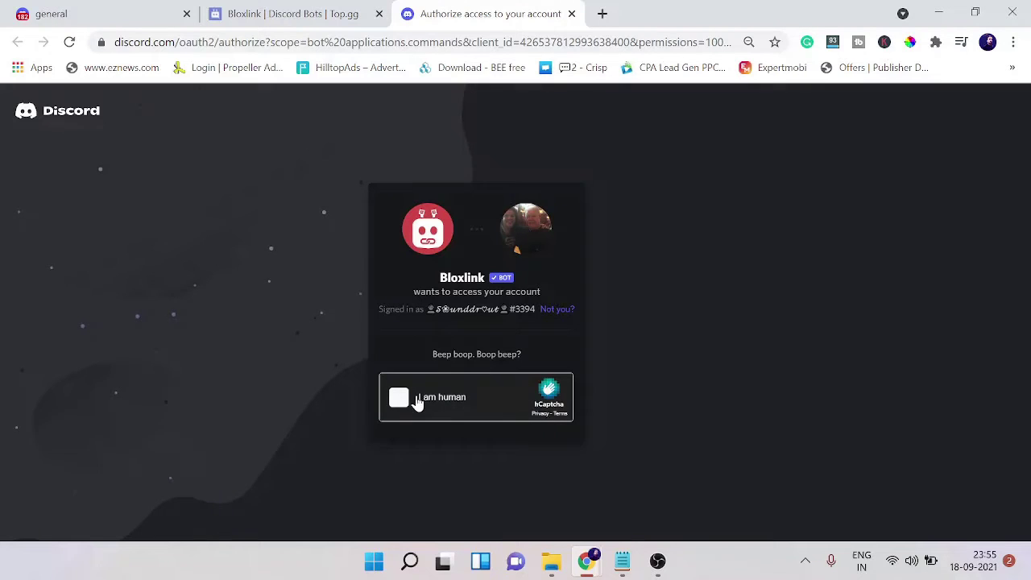
{"action": "left_click", "coordinate": [400, 402]}
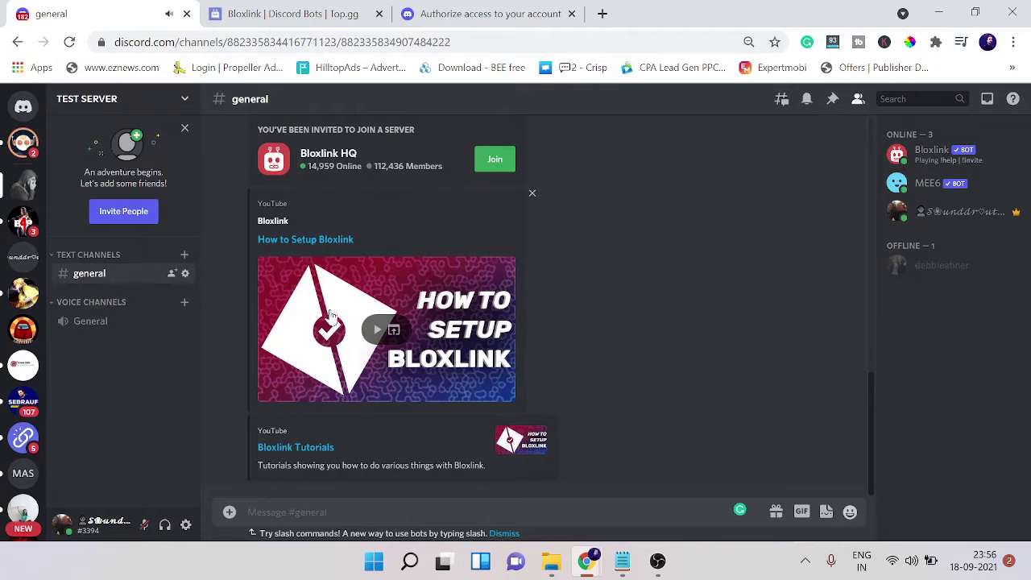
{"action": "scroll", "coordinate": [397, 312], "scroll_direction": "up", "scroll_amount": 1}
{"action": "scroll", "coordinate": [398, 312], "scroll_direction": "up", "scroll_amount": 2}
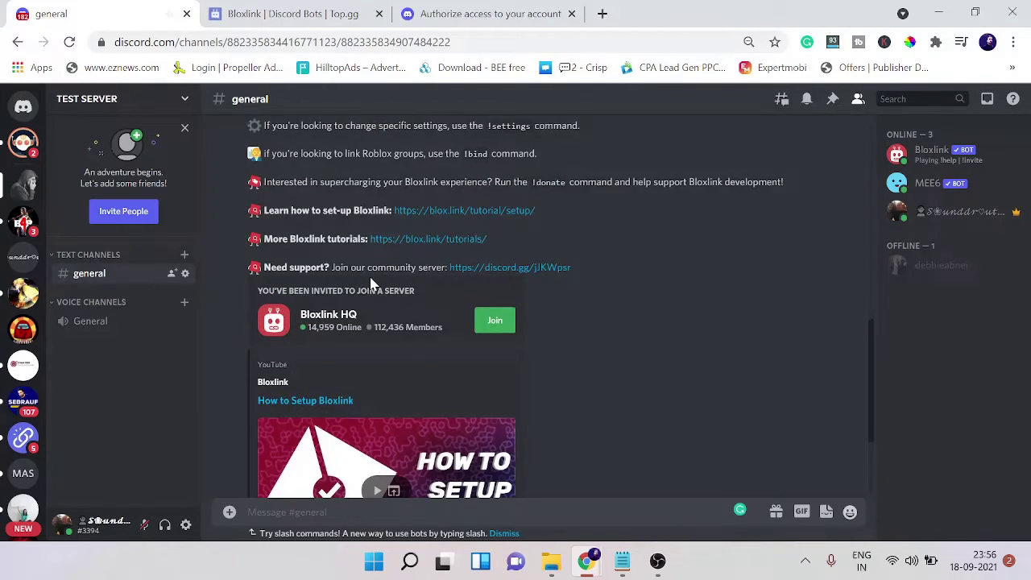
{"action": "scroll", "coordinate": [398, 311], "scroll_direction": "down", "scroll_amount": 3}
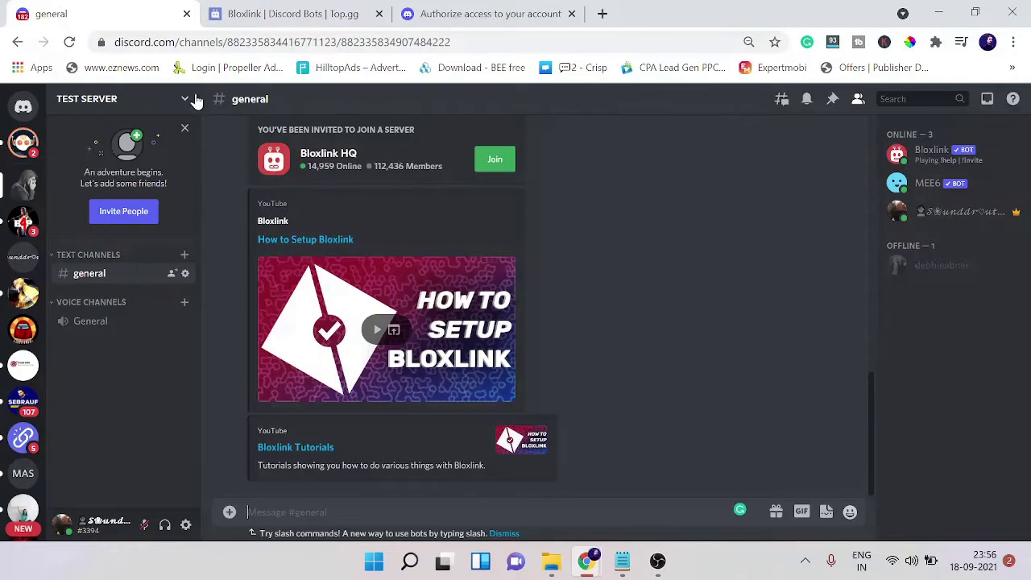
- Move the Bloxlink role above MEE6 in TEST SERVER's role order, save the change and leave the server settings
{"action": "left_click", "coordinate": [185, 100]}
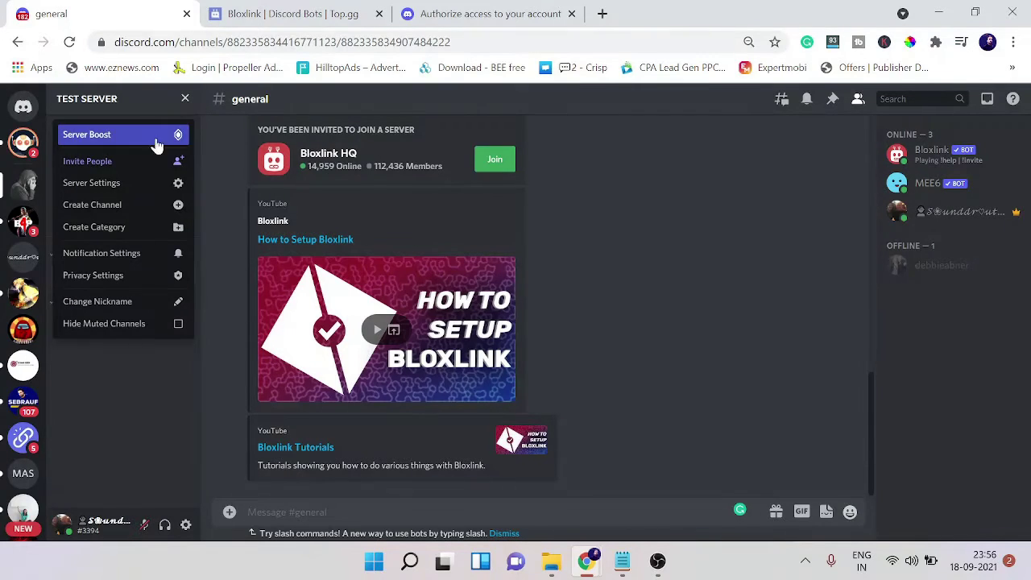
{"action": "left_click", "coordinate": [127, 177]}
{"action": "left_click", "coordinate": [213, 171]}
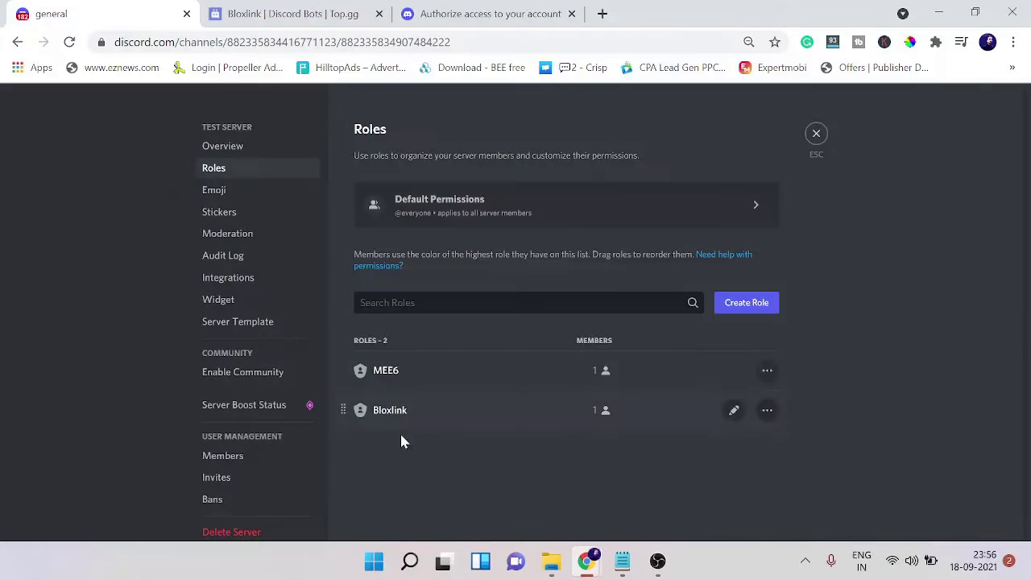
{"action": "mouse_move", "coordinate": [341, 412]}
{"action": "left_mouse_down"}
{"action": "mouse_move", "coordinate": [330, 347]}
{"action": "mouse_move", "coordinate": [352, 412]}
{"action": "mouse_move", "coordinate": [339, 409]}
{"action": "left_mouse_up"}
{"action": "left_click", "coordinate": [339, 409]}
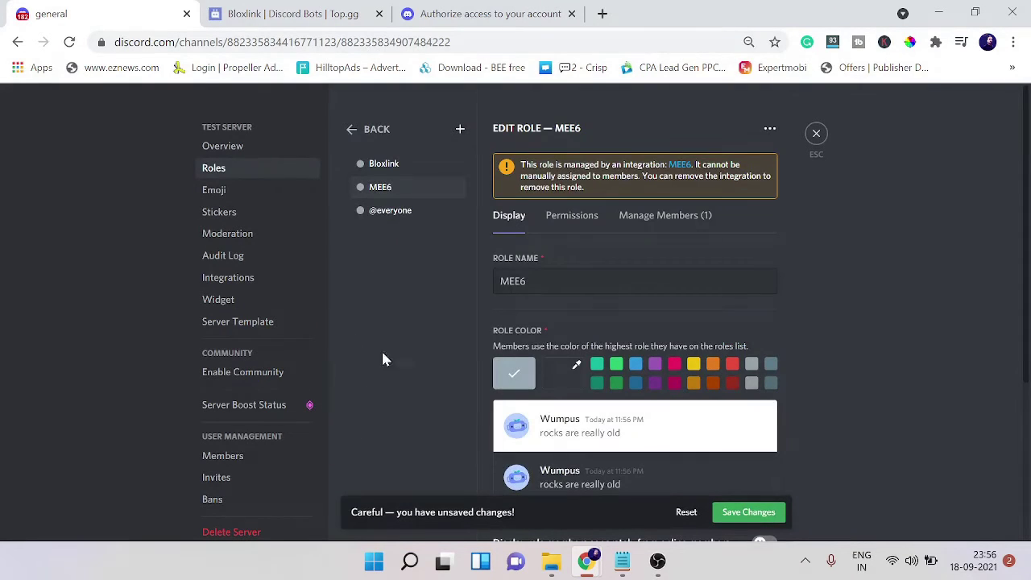
{"action": "left_click", "coordinate": [753, 513]}
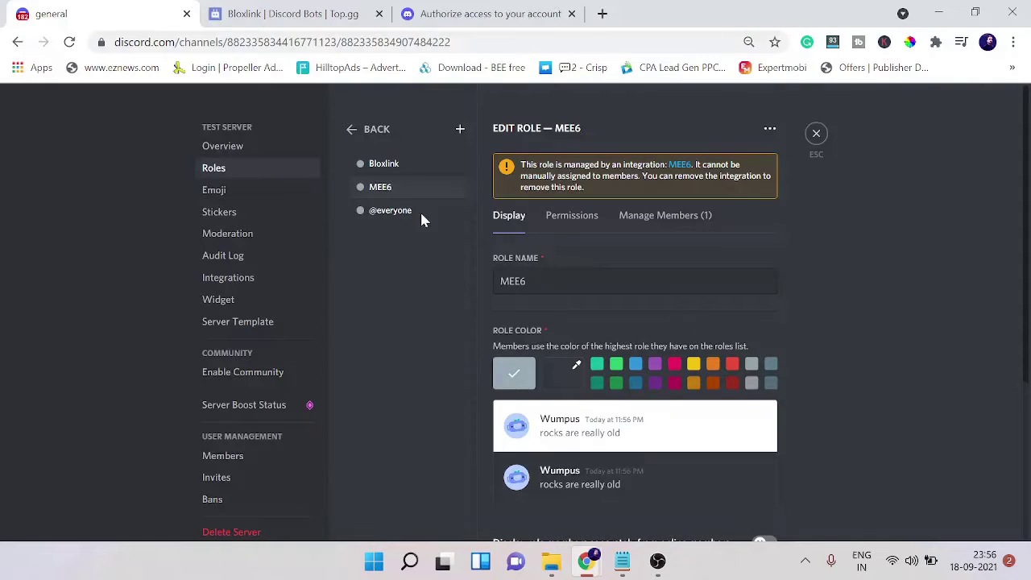
{"action": "left_click", "coordinate": [817, 136]}
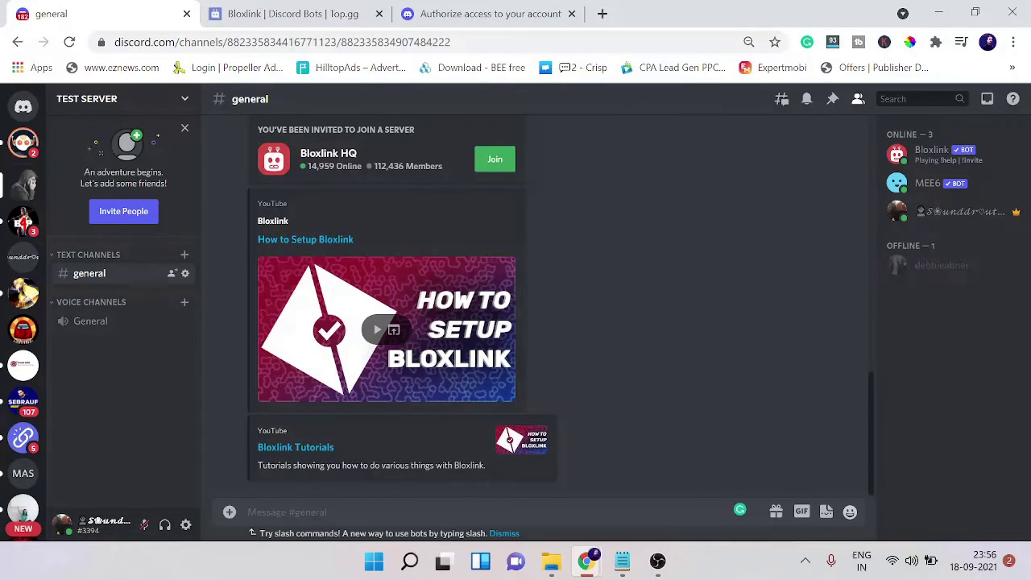
- Start Bloxlink's setup with "!setup" in the general channel and continue past the first prompt in its direct message
{"action": "type", "text": "!setup"}
{"action": "key", "text": "Return"}
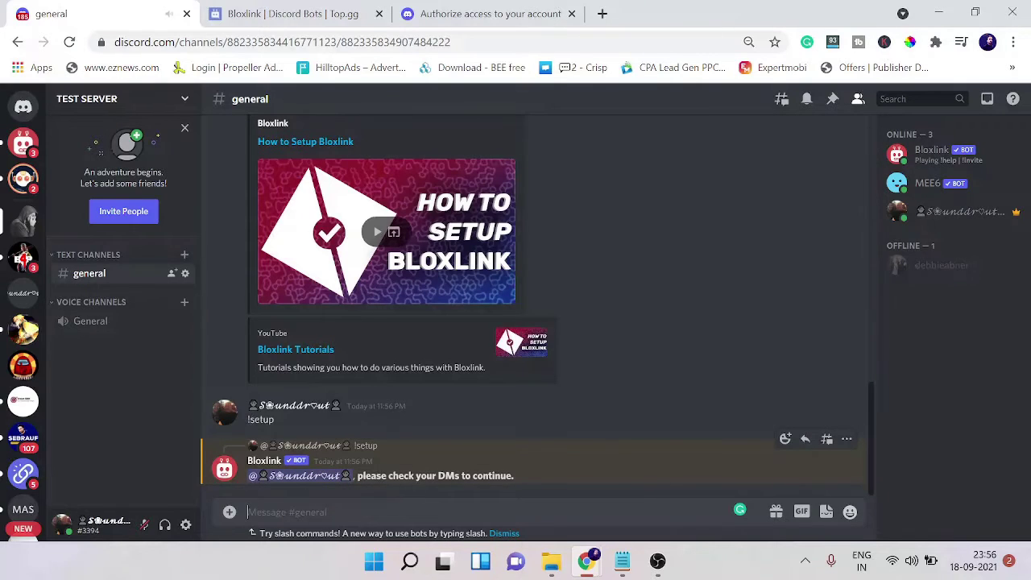
{"action": "left_click", "coordinate": [24, 143]}
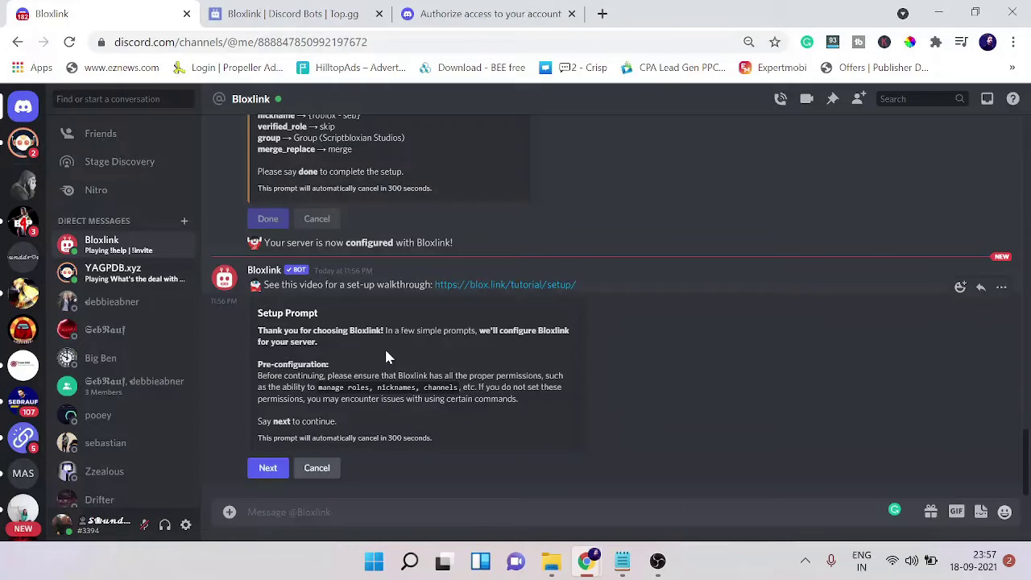
{"action": "left_click", "coordinate": [259, 470]}
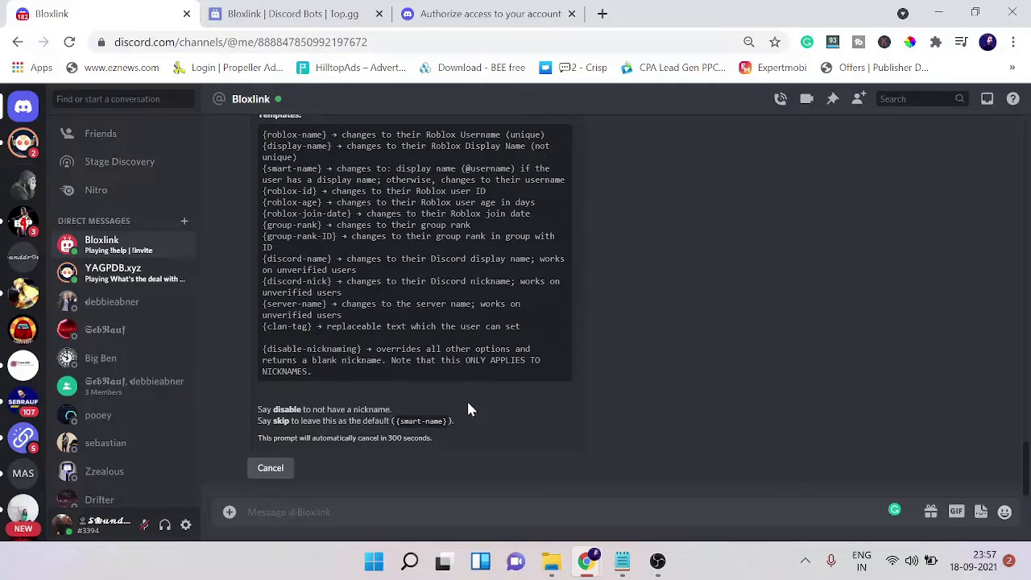
- Answer the nickname prompt with "roblox-" plus the Roblox username in curly braces, and reply "skip" to the Verified role prompt
{"action": "scroll", "coordinate": [411, 289], "scroll_direction": "up", "scroll_amount": 1}
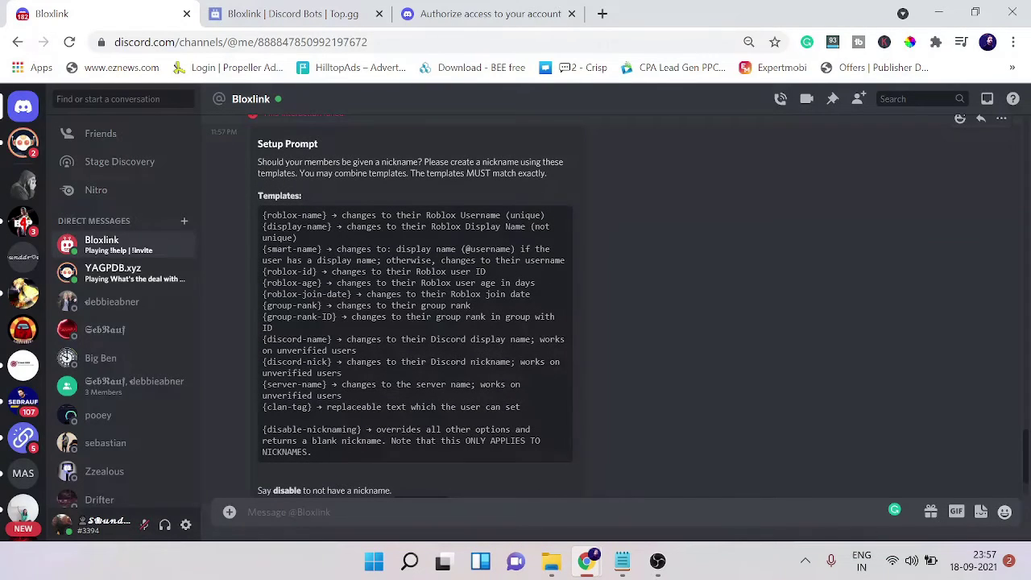
{"action": "scroll", "coordinate": [338, 186], "scroll_direction": "up", "scroll_amount": 1}
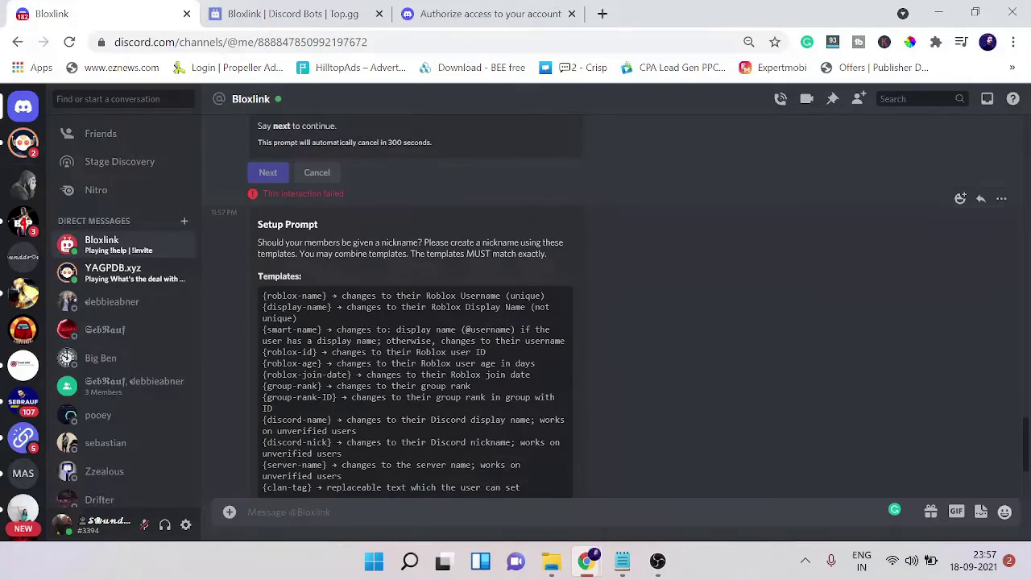
{"action": "scroll", "coordinate": [345, 265], "scroll_direction": "down", "scroll_amount": 1}
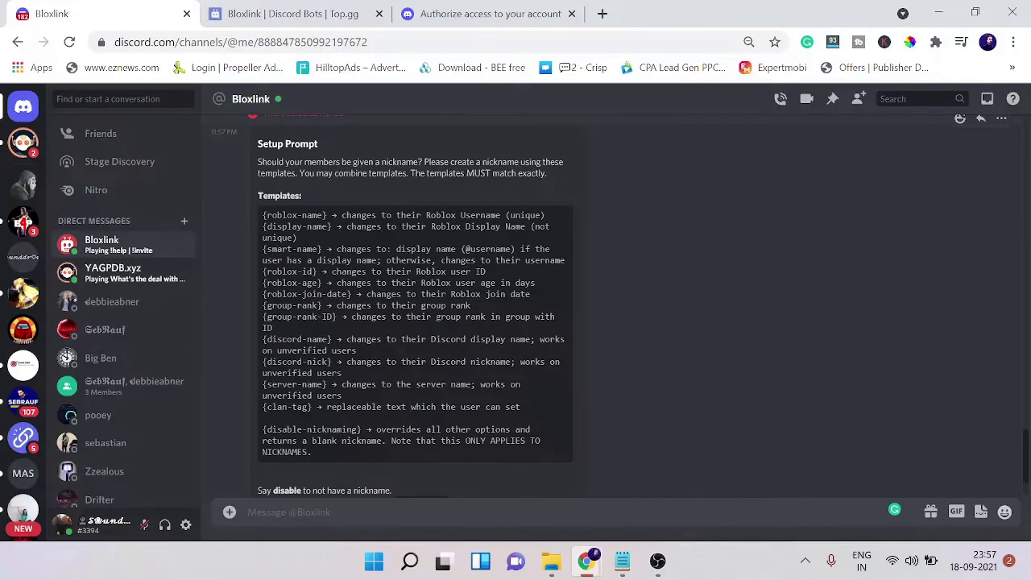
{"action": "left_click_drag", "start_coordinate": [326, 215], "coordinate": [263, 215]}
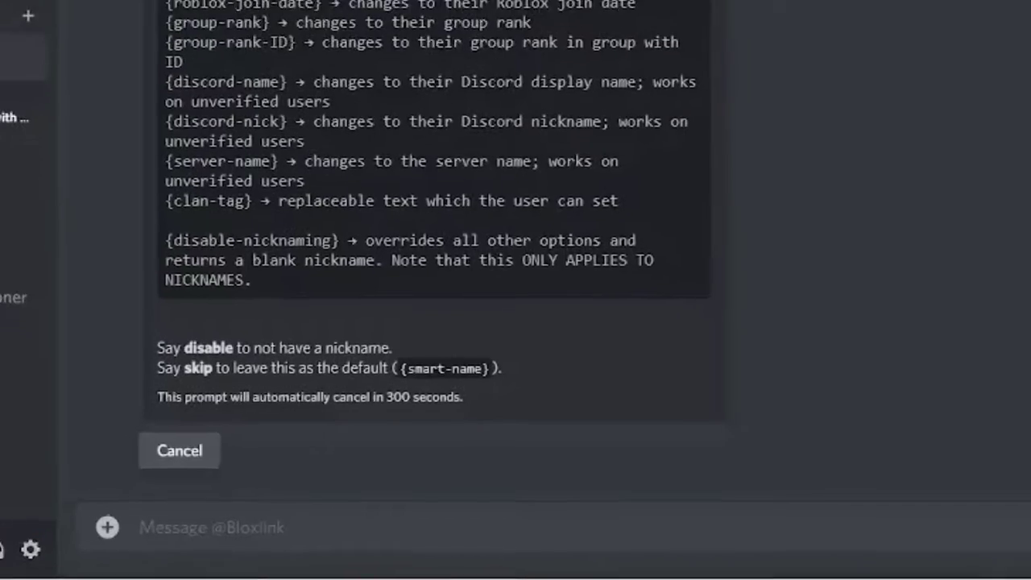
{"action": "type", "text": "{}"}
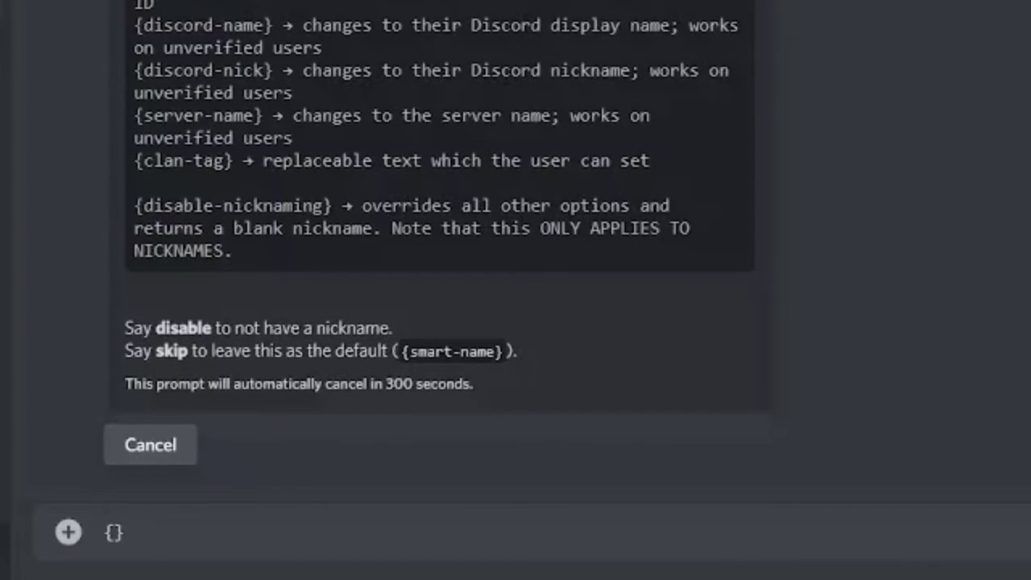
{"action": "type", "text": "roblox"}
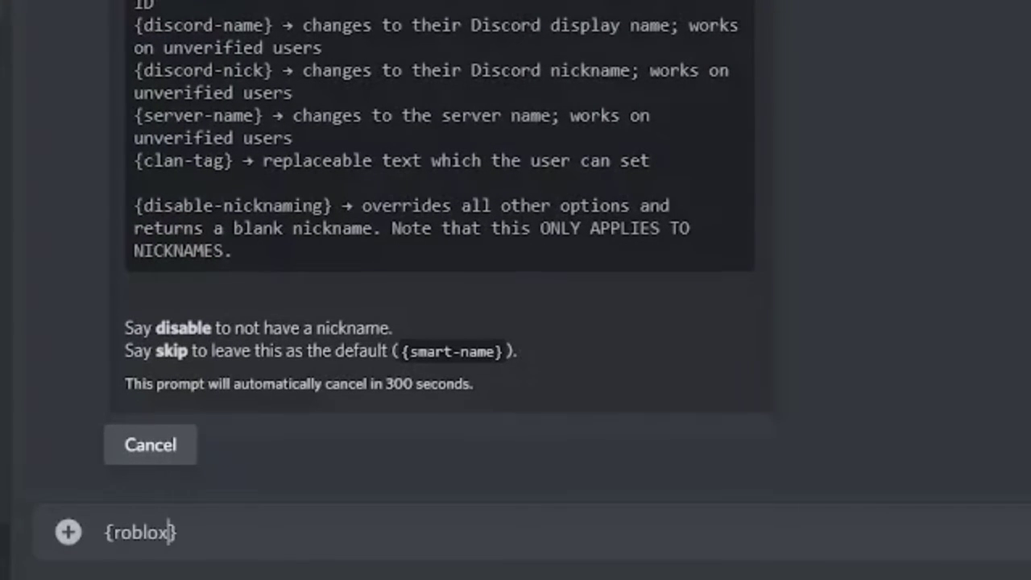
{"action": "key", "text": "BackSpace"}
{"action": "type", "text": "-"}
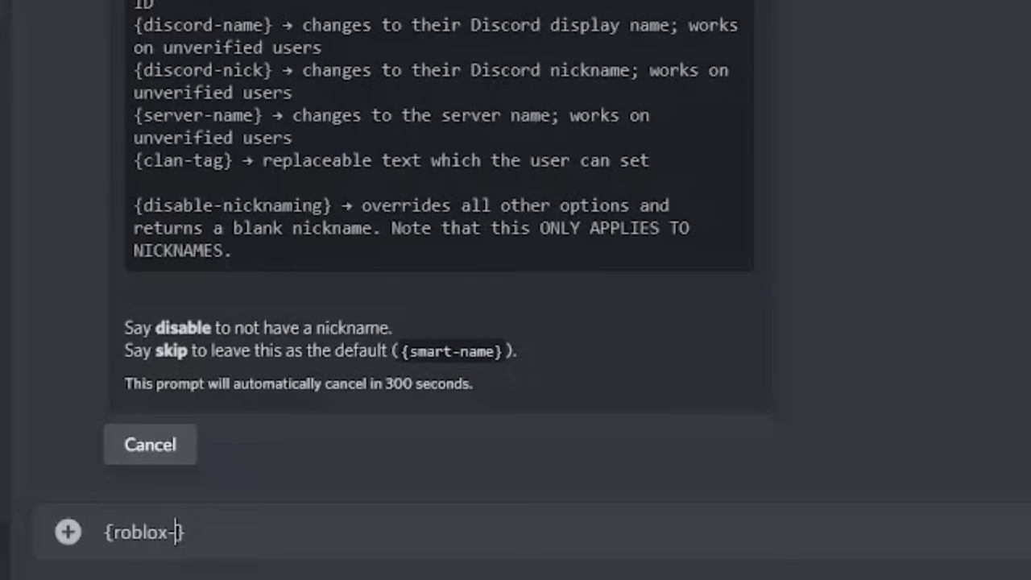
{"action": "type", "text": "sebrauf"}
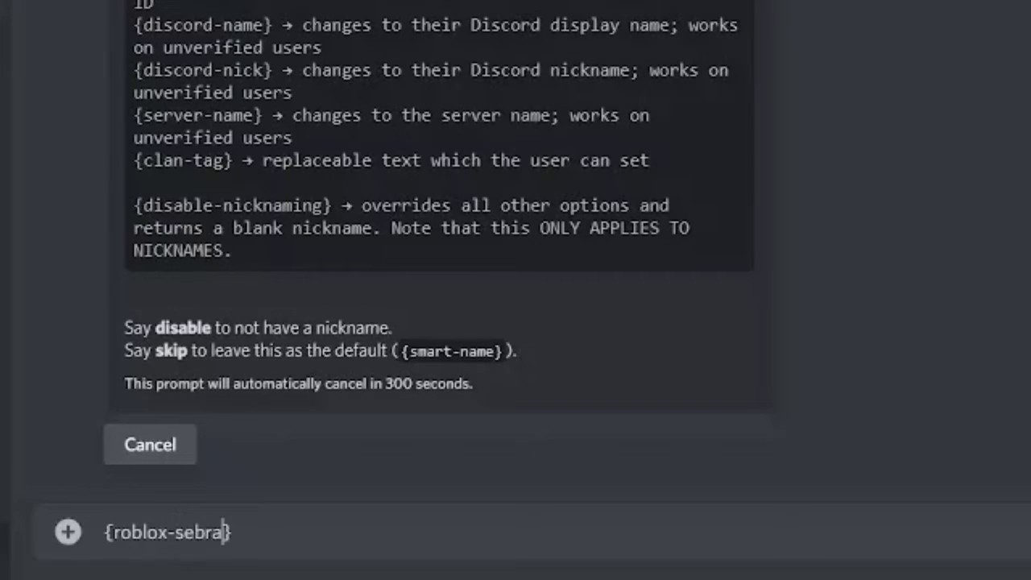
{"action": "key", "text": "Right"}
{"action": "key", "text": "Return"}
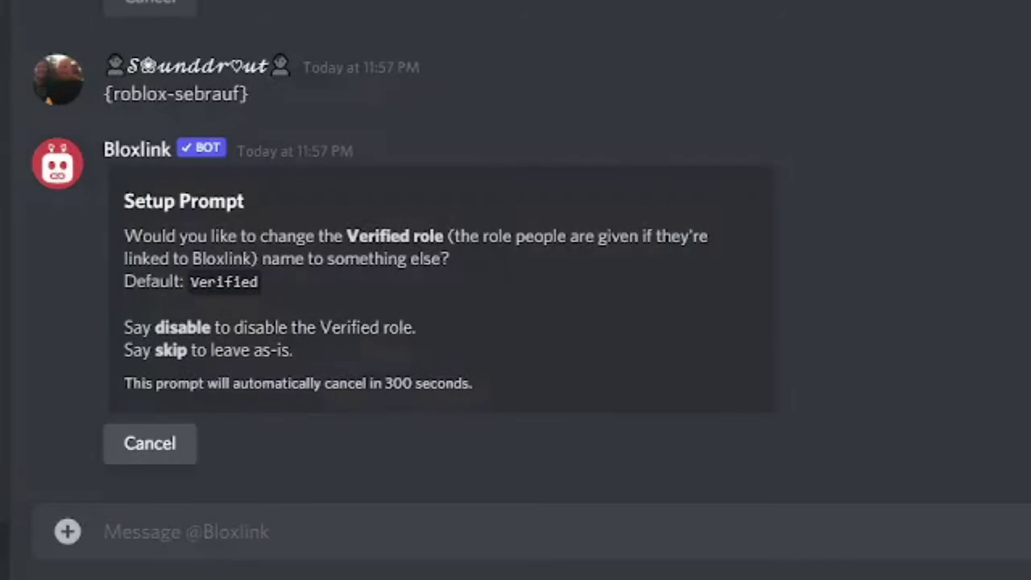
{"action": "type", "text": "skip"}
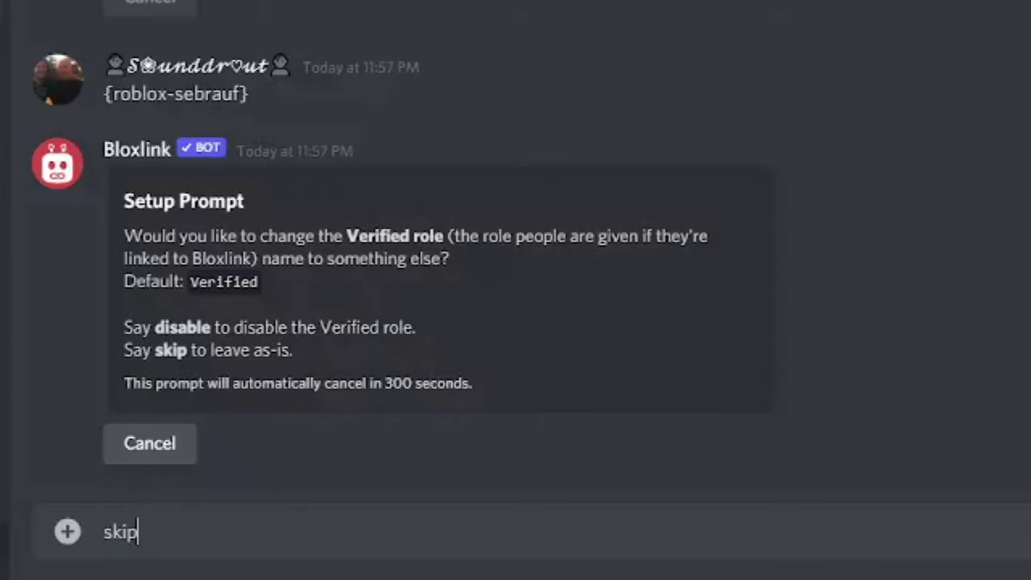
{"action": "key", "text": "Return"}
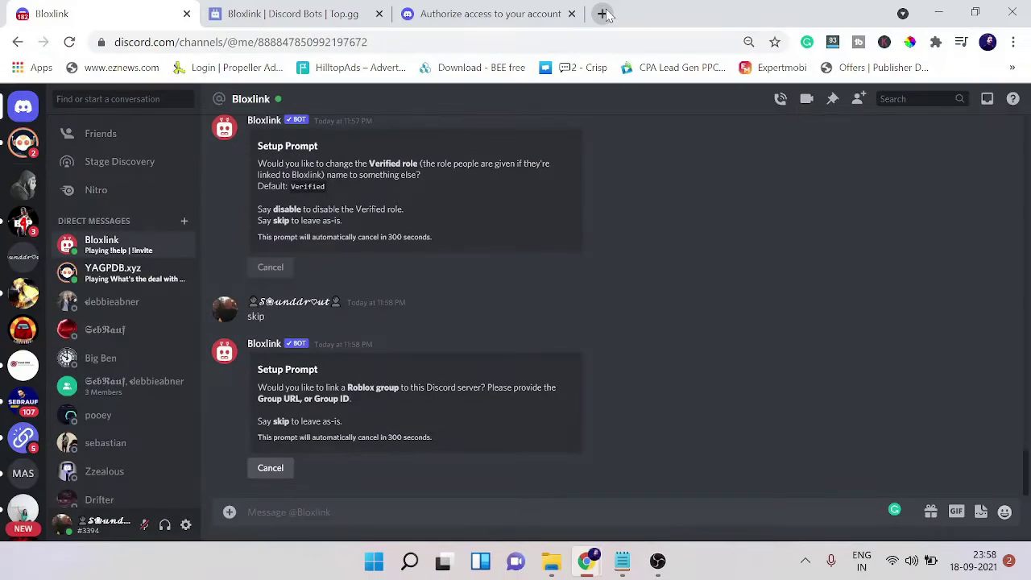
- Open roblox.com/groups in a new tab and browse to the Experience Studios groups
{"action": "left_click", "coordinate": [604, 14]}
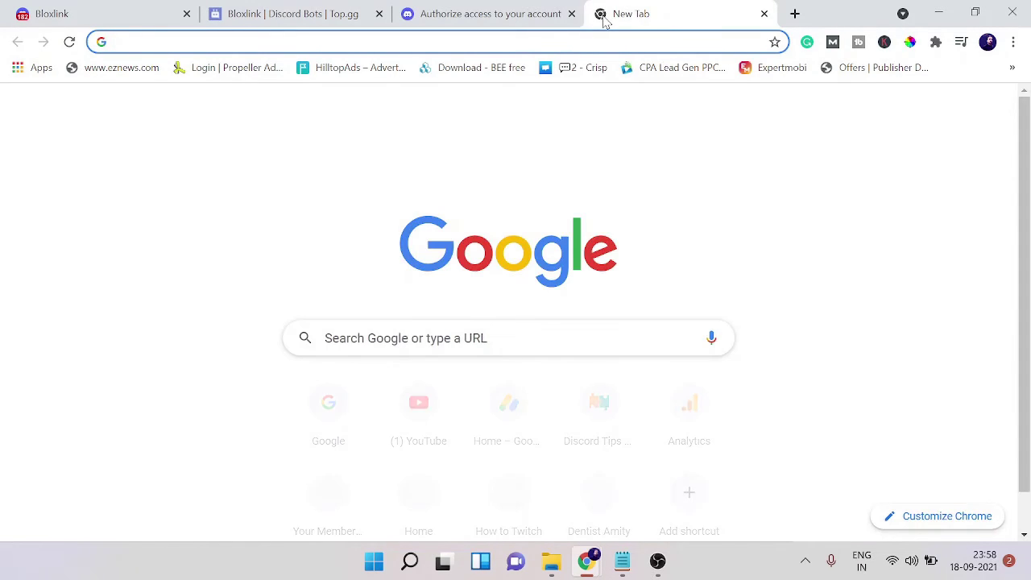
{"action": "type", "text": "ox.com/gro"}
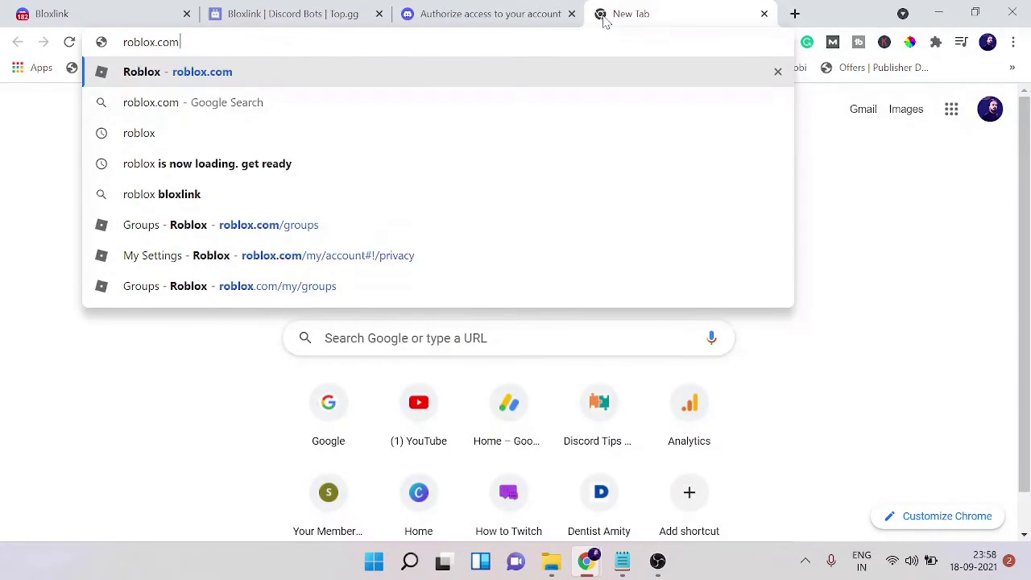
{"action": "type", "text": "ups"}
{"action": "key", "text": "Return"}
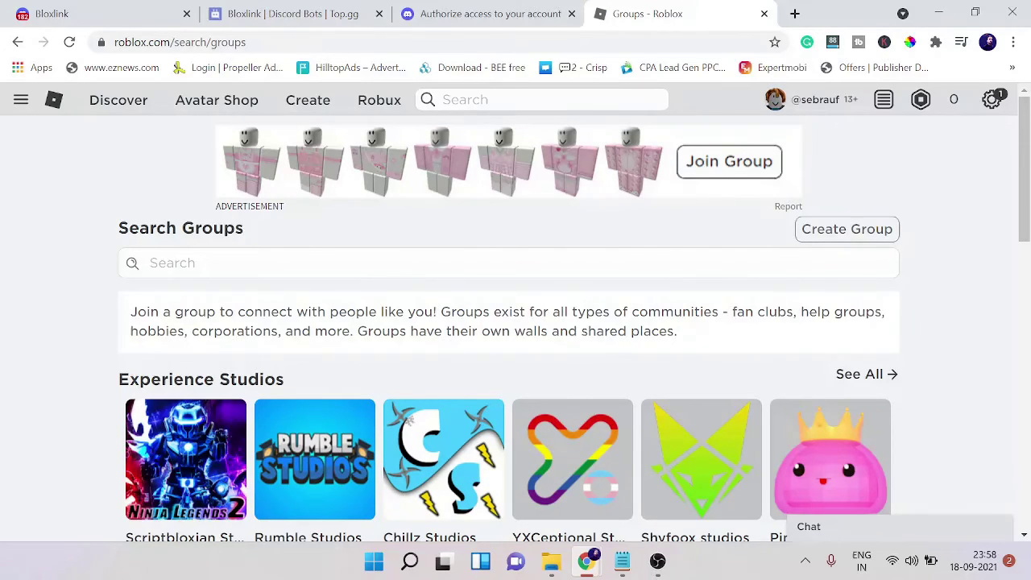
{"action": "scroll", "coordinate": [306, 314], "scroll_direction": "down", "scroll_amount": 2}
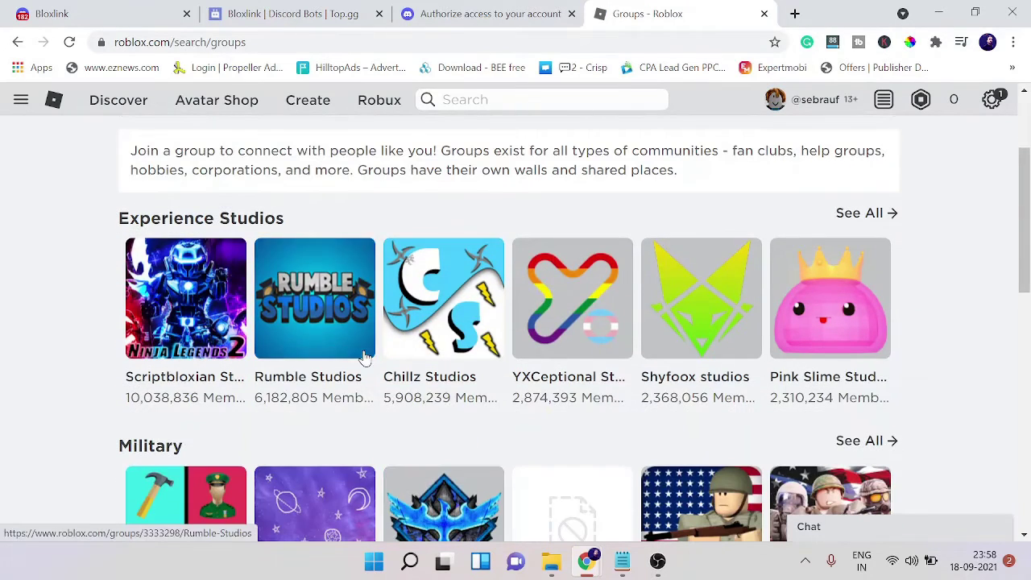
- Open the Rumble Studios group page, copy its full URL and send it in Discord as the answer to Bloxlink's Roblox group prompt
{"action": "left_click", "coordinate": [294, 314]}
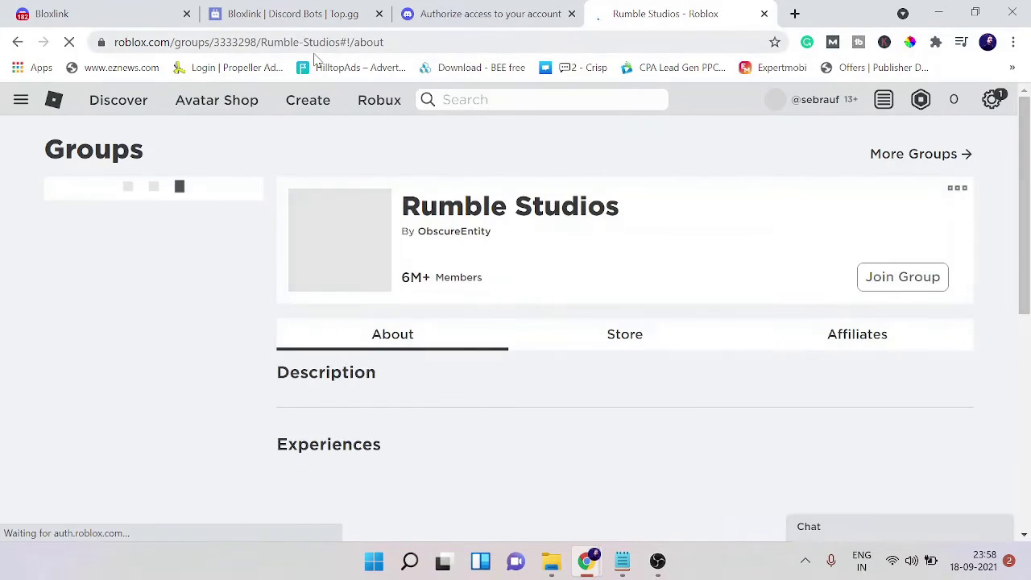
{"action": "left_click_drag", "start_coordinate": [224, 42], "coordinate": [253, 41]}
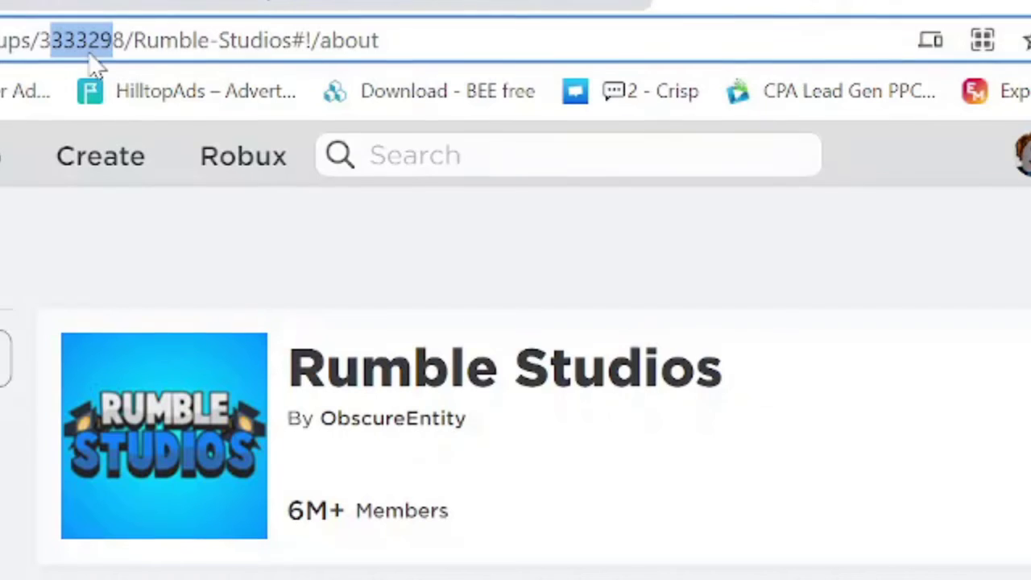
{"action": "left_click_drag", "start_coordinate": [125, 40], "coordinate": [39, 39]}
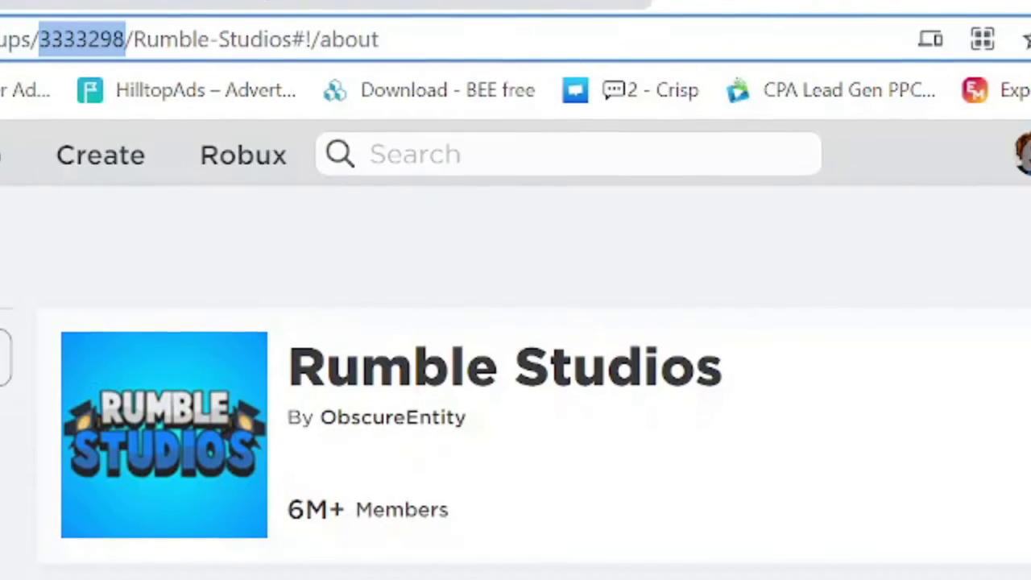
{"action": "key", "text": "End"}
{"action": "key", "text": "ctrl+a"}
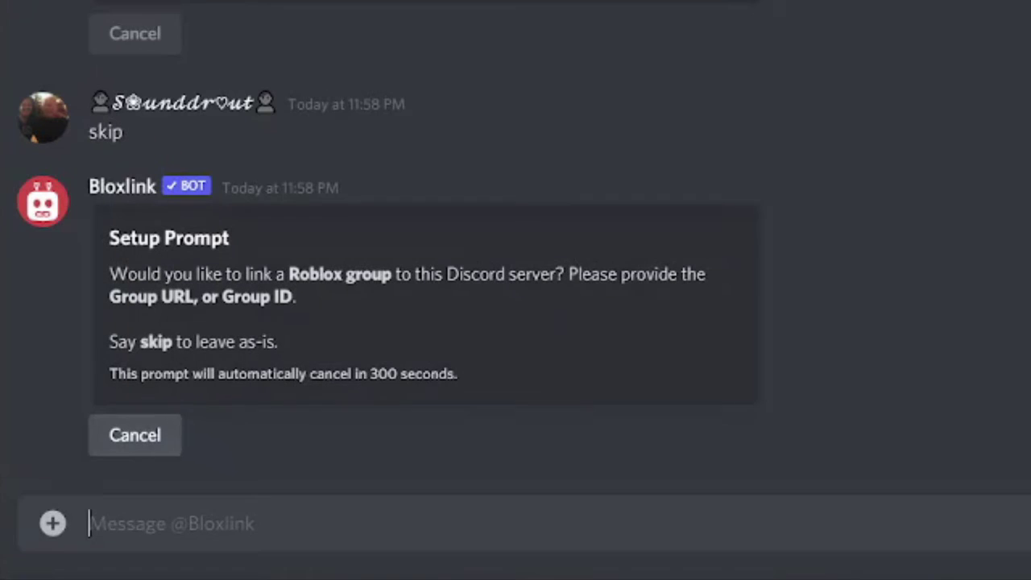
{"action": "type", "text": "https://www.roblox.com/groups/3333298/Rumble-Studios#!/about"}
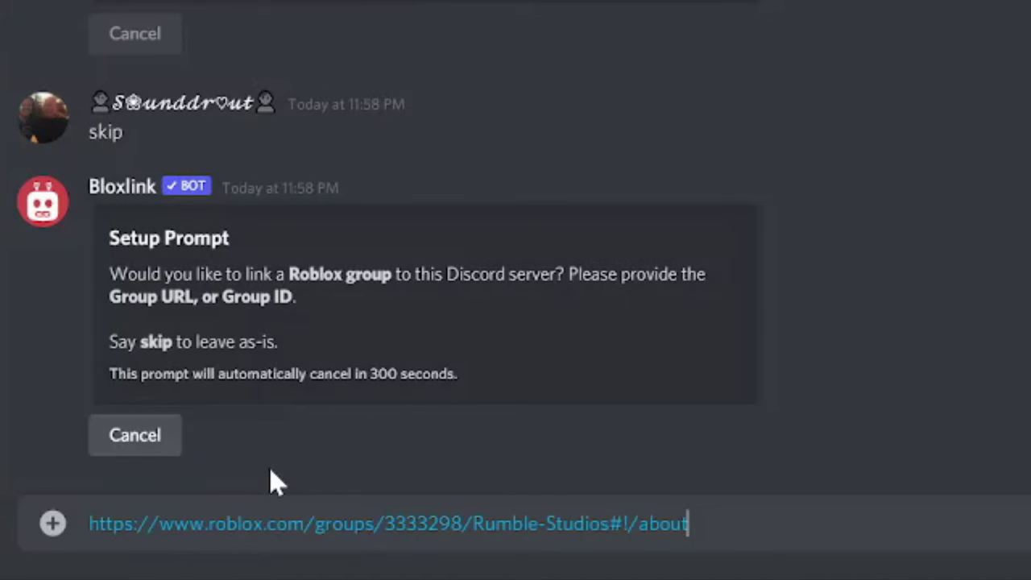
{"action": "key", "text": "Return"}
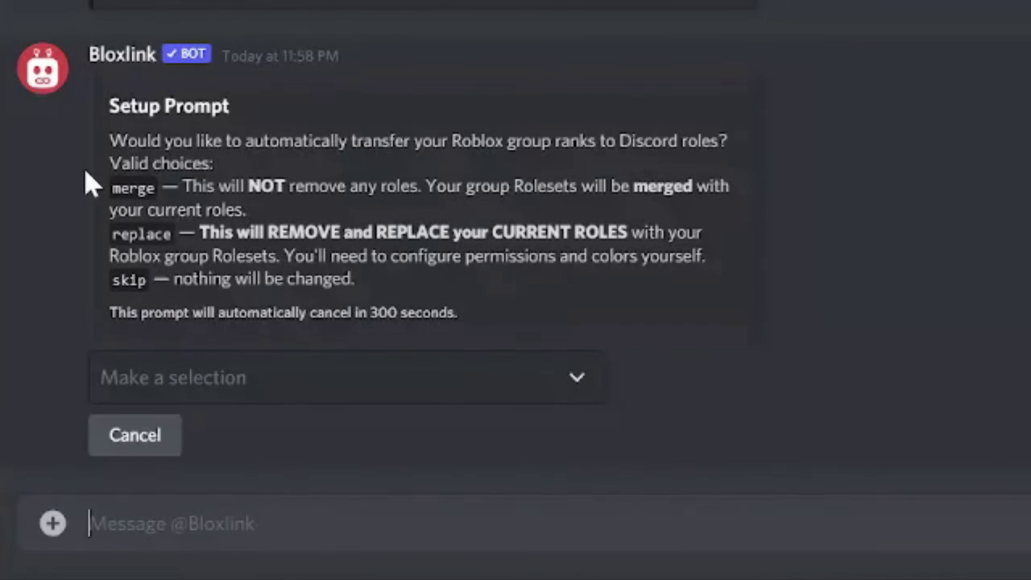
- Answer the group rank transfer prompt with "merge" and confirm the listed settings to complete Bloxlink's setup
{"action": "type", "text": "merge"}
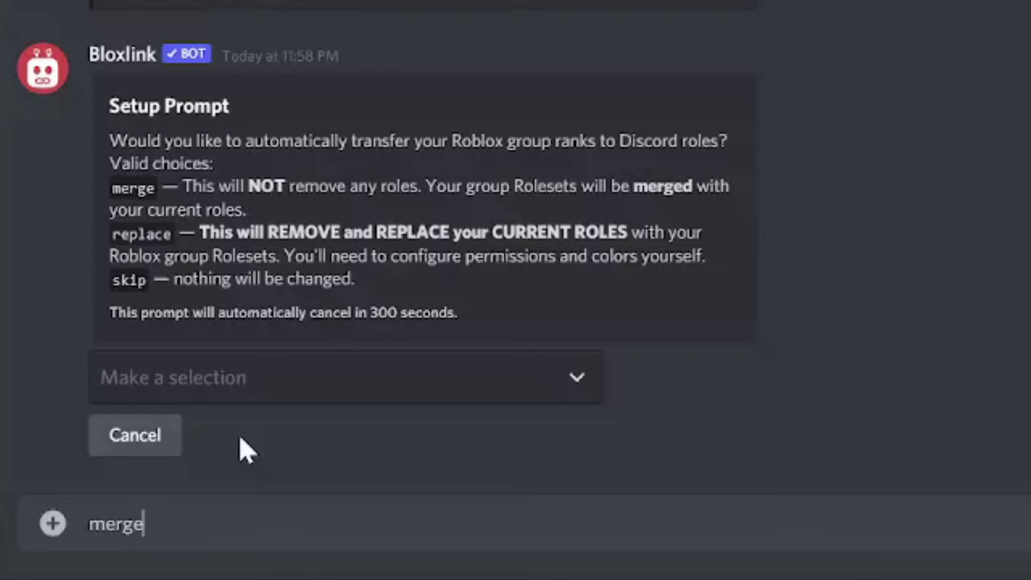
{"action": "key", "text": "Return"}
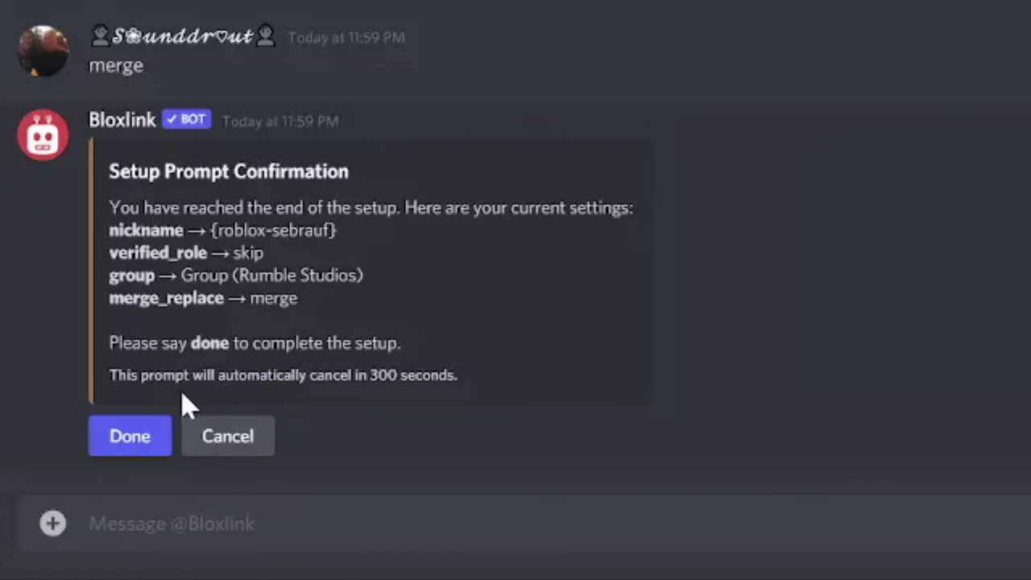
{"action": "left_click", "coordinate": [133, 443]}
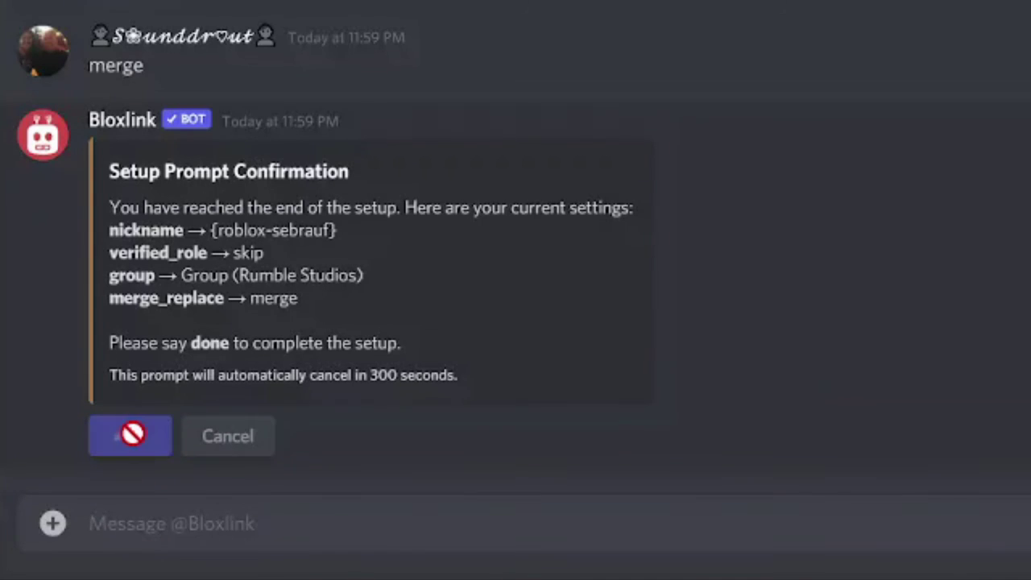